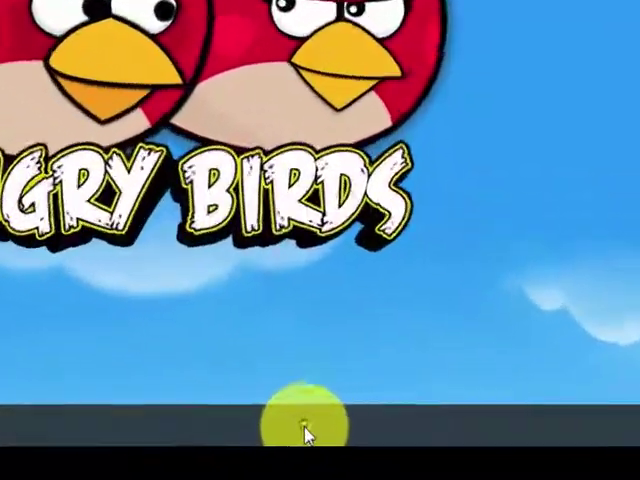
Check the CPU model in Task Manager's detailed Performance view, then close Task Manager.
right_click(397, 412)
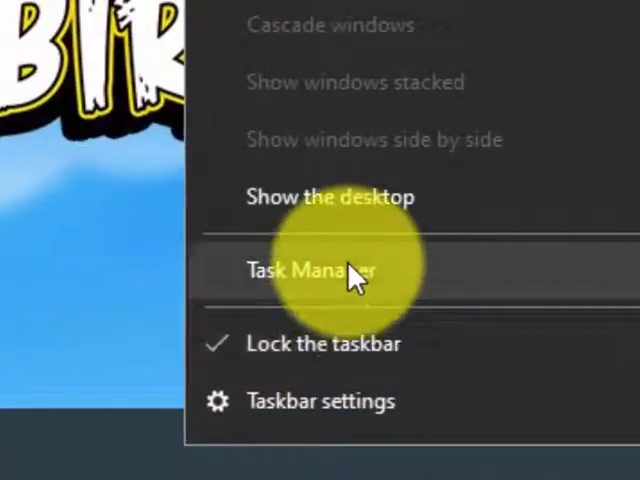
left_click(355, 272)
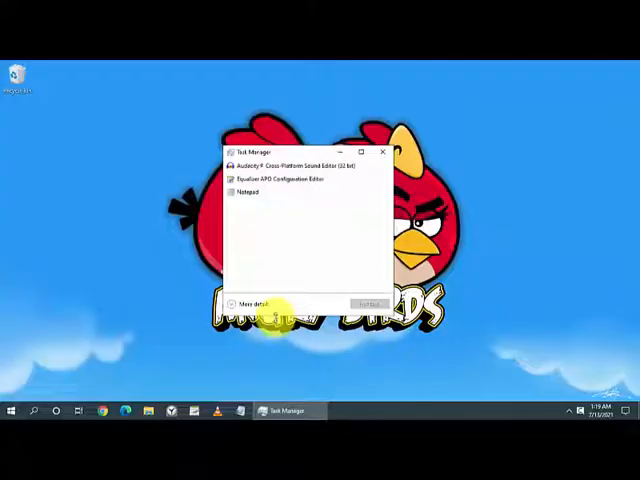
left_click(255, 305)
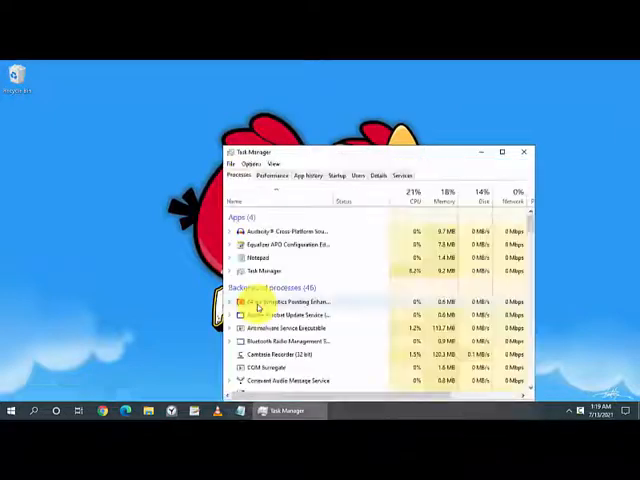
left_click(276, 178)
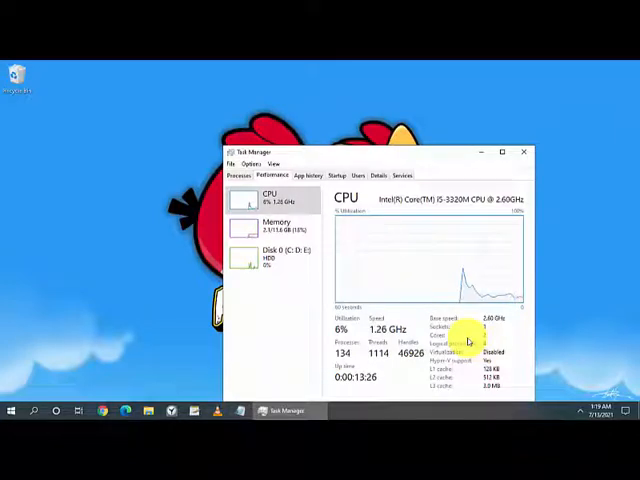
left_click(524, 152)
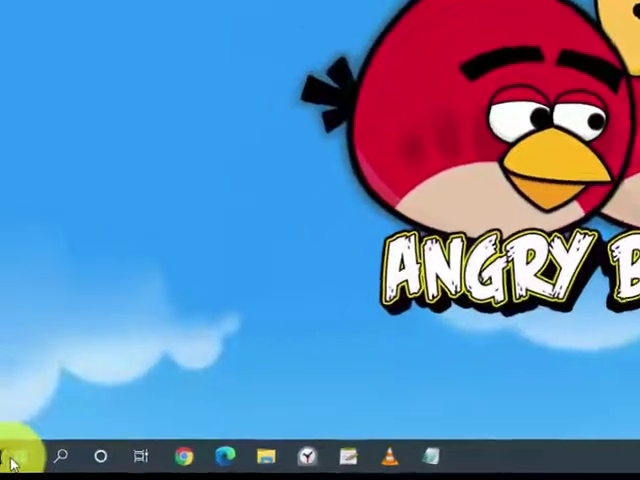
Check the CPU under the Processors category in Device Manager from the Start quick menu.
right_click(12, 432)
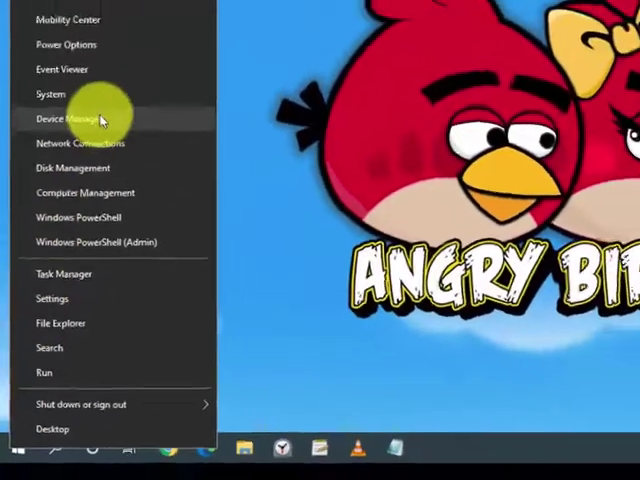
left_click(79, 85)
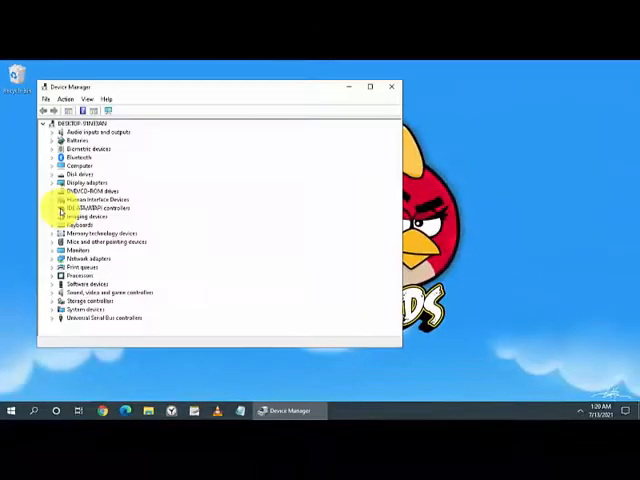
left_click(60, 275)
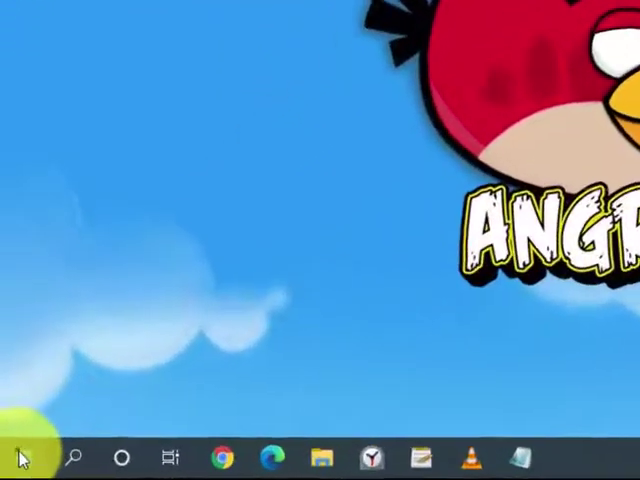
Launch System Information by running msinfo32.exe from the Run box.
right_click(22, 458)
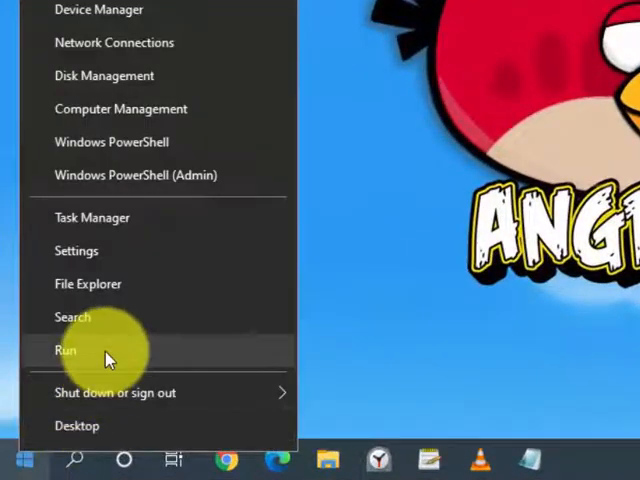
left_click(108, 355)
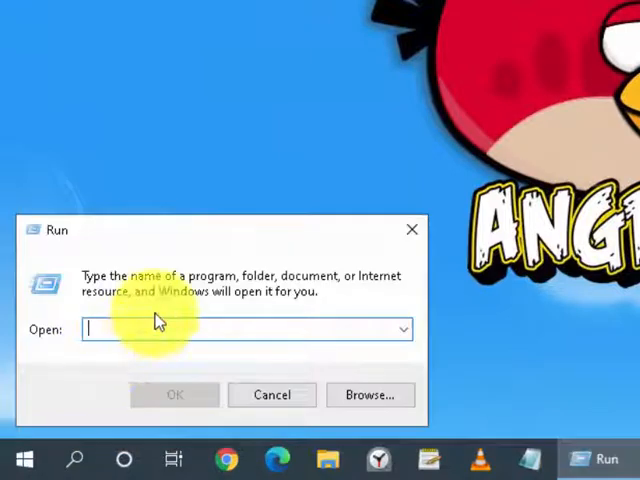
type("msinfo")
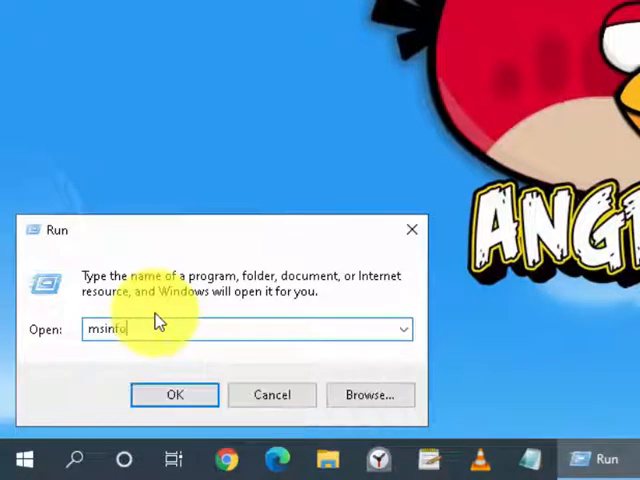
type("32.e")
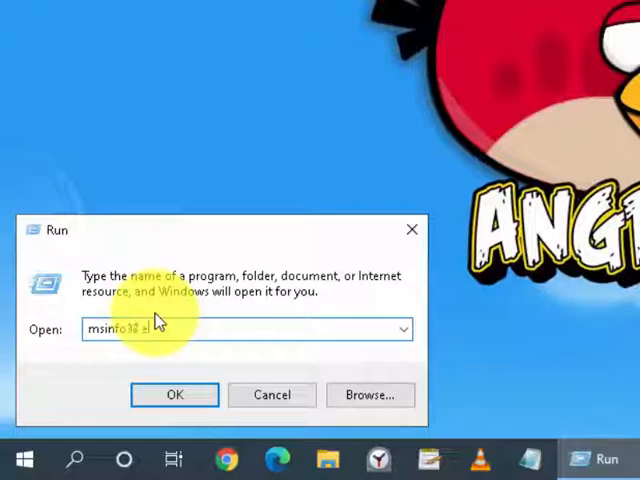
type("xe")
key("Return")
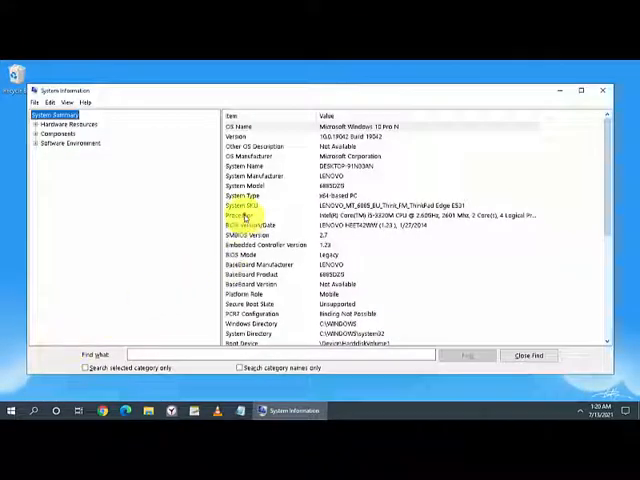
Highlight the Processor row in System Summary to read the Intel i5-3320M details.
left_click(243, 216)
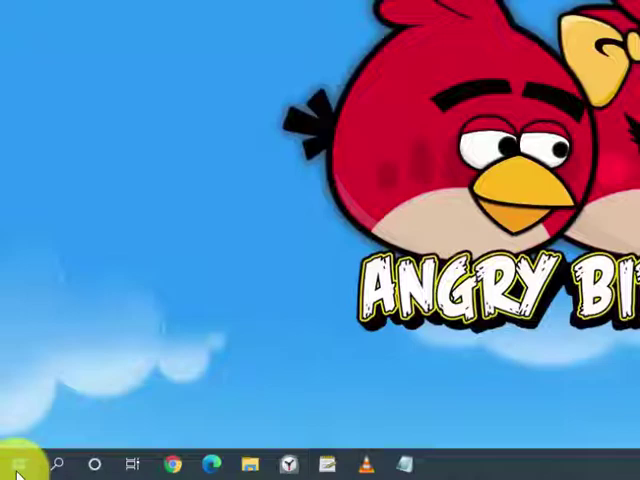
View the Settings About page listing the Intel Core i5-3320M @ 2.60GHz processor.
right_click(8, 410)
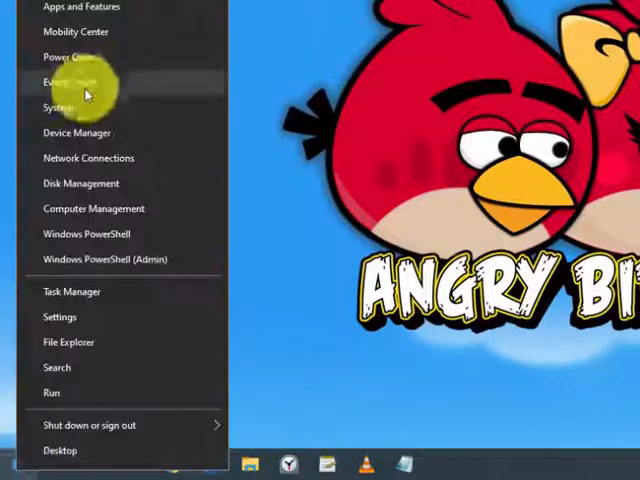
left_click(104, 112)
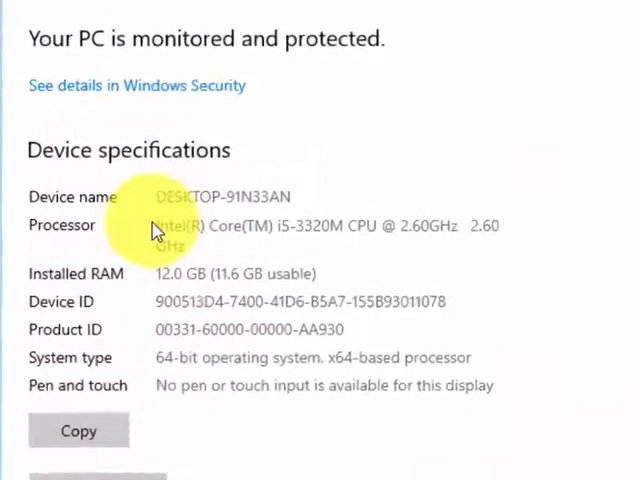
left_click(216, 196)
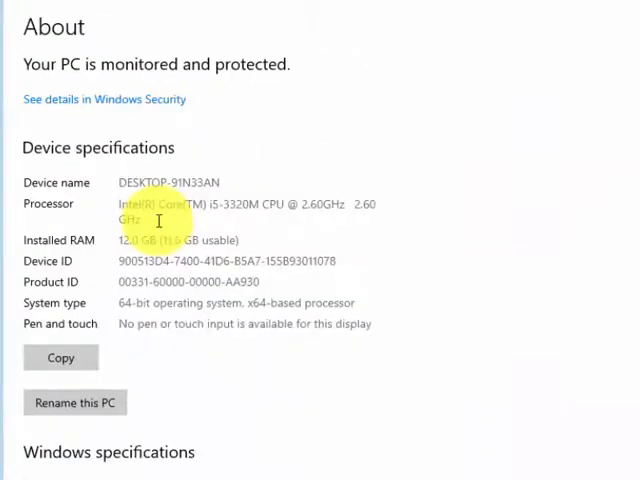